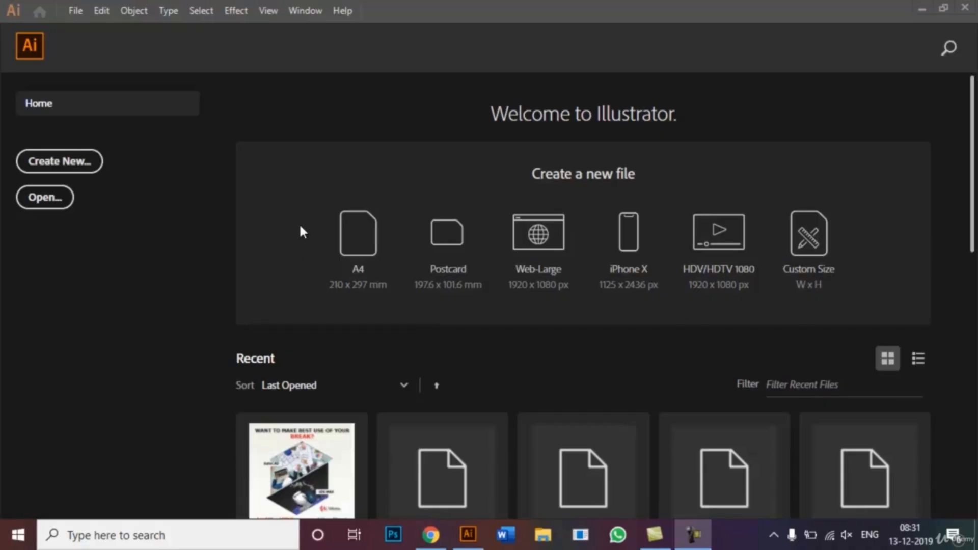
Step: Create a new portrait A4 document (210 x 297 mm) named "Feather Tool"
left_click(81, 155)
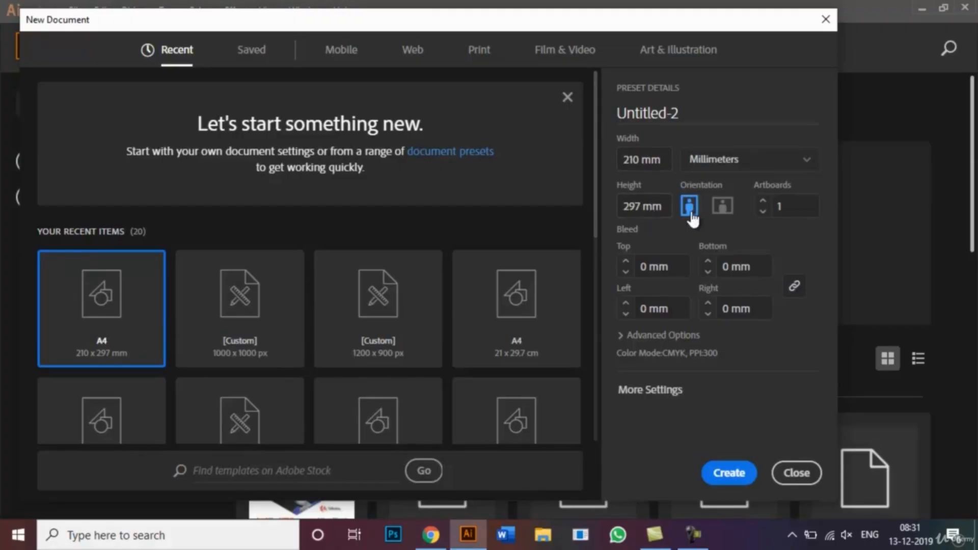
left_click_drag(680, 113, 608, 113)
key("BackSpace")
type("Fe")
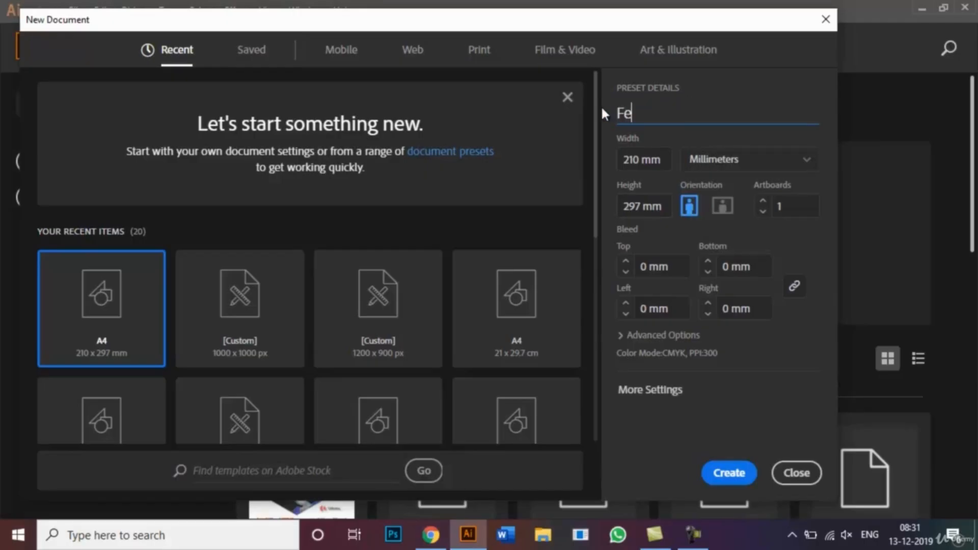
type("ather Tool")
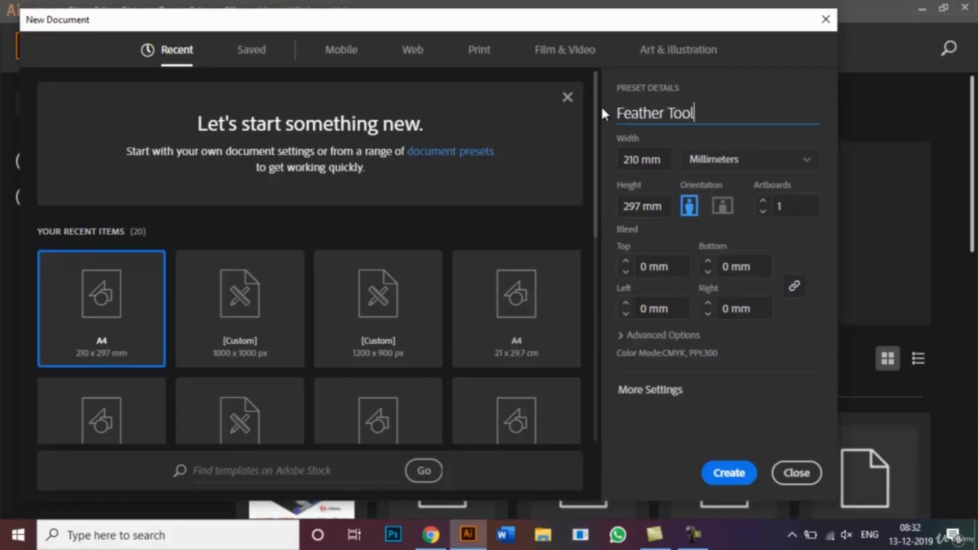
mouse_move(597, 106)
left_mouse_down()
mouse_move(598, 220)
mouse_move(594, 117)
left_mouse_up()
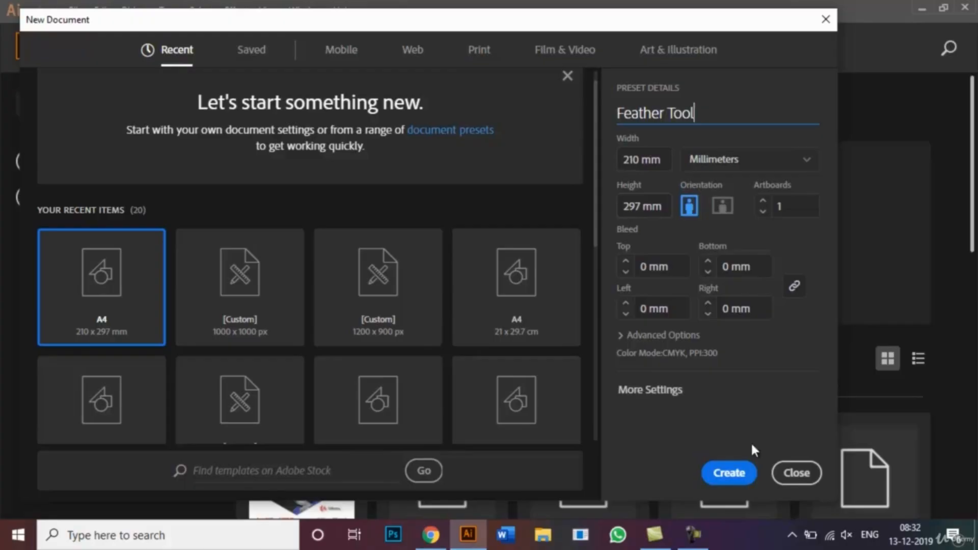
left_click(741, 471)
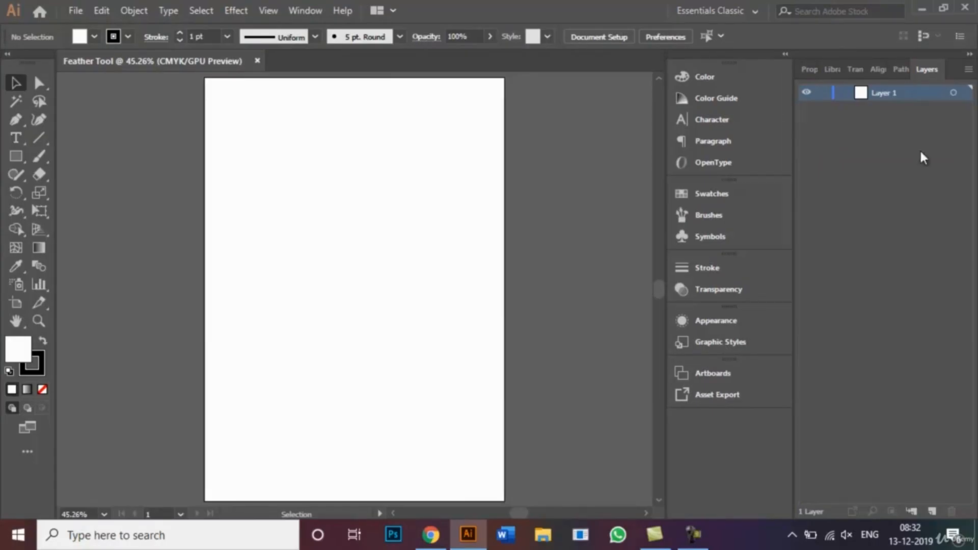
left_click(753, 13)
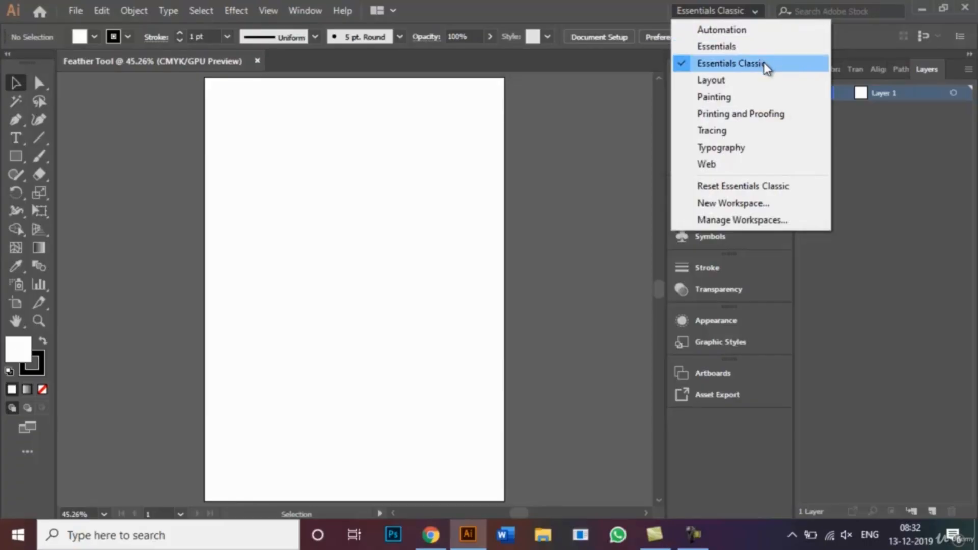
left_click(744, 11)
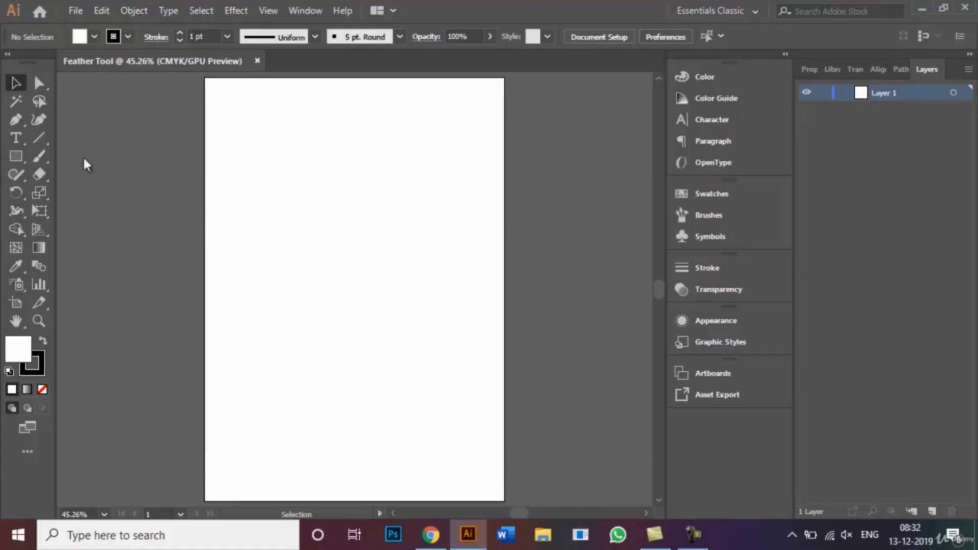
Step: Draw a large rectangle across the upper half of the artboard and fill it with dark blue
left_click(17, 158)
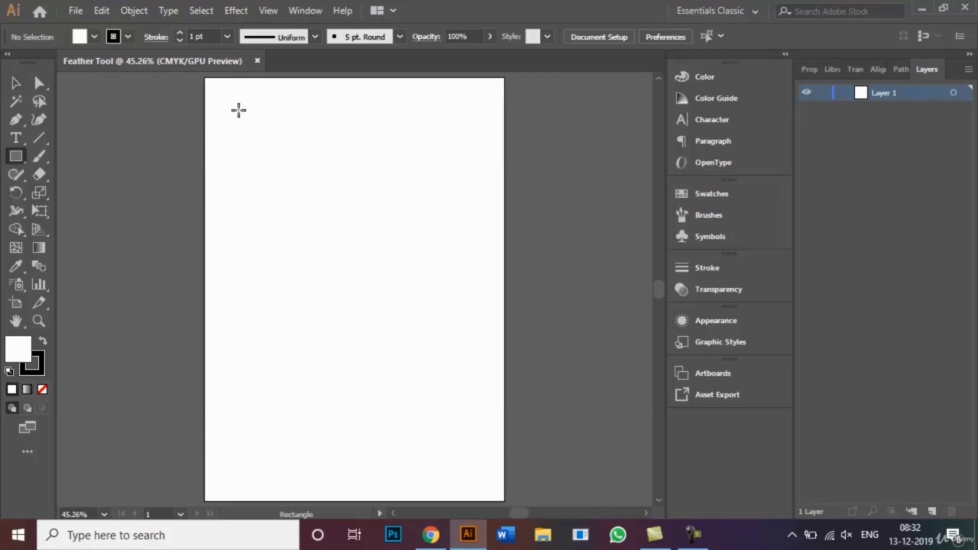
mouse_move(239, 110)
left_mouse_down()
mouse_move(402, 201)
mouse_move(475, 261)
left_mouse_up()
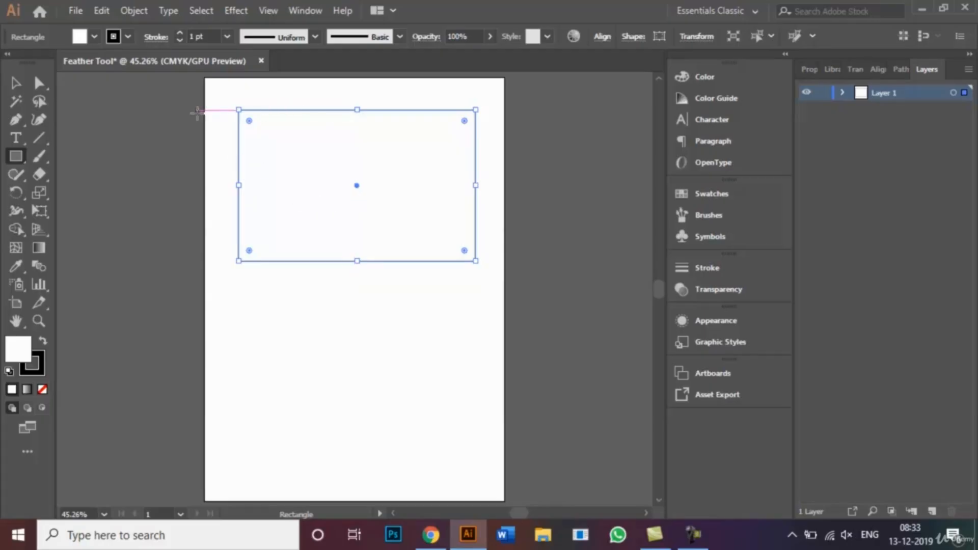
left_click(94, 37)
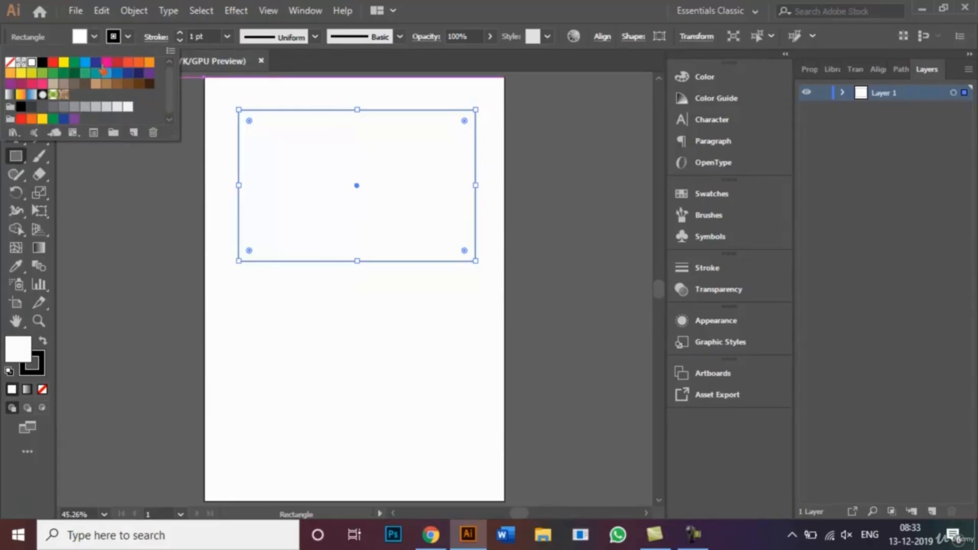
left_click(96, 63)
left_click(138, 185)
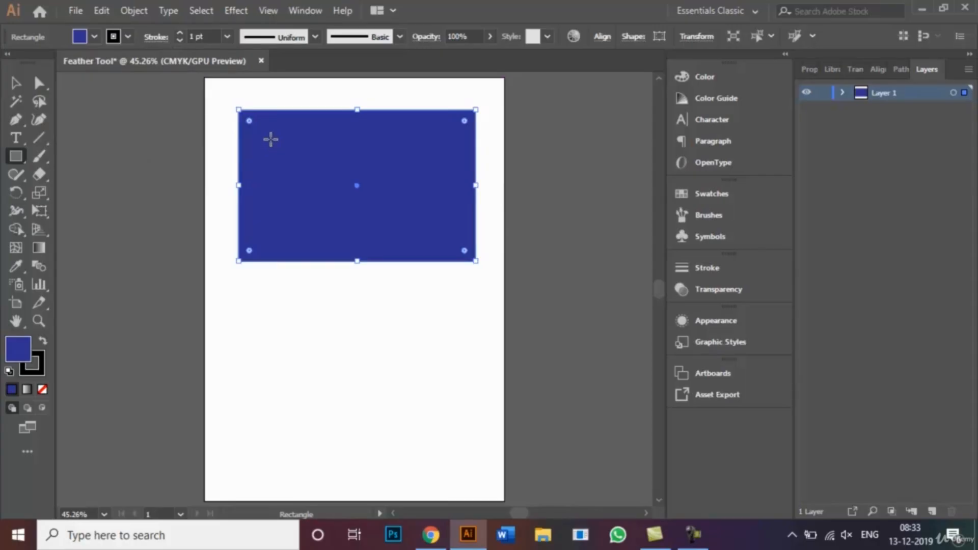
Step: Draw a smaller rectangle centred inside the blue one and fill it with yellow
left_click_drag(271, 138, 449, 234)
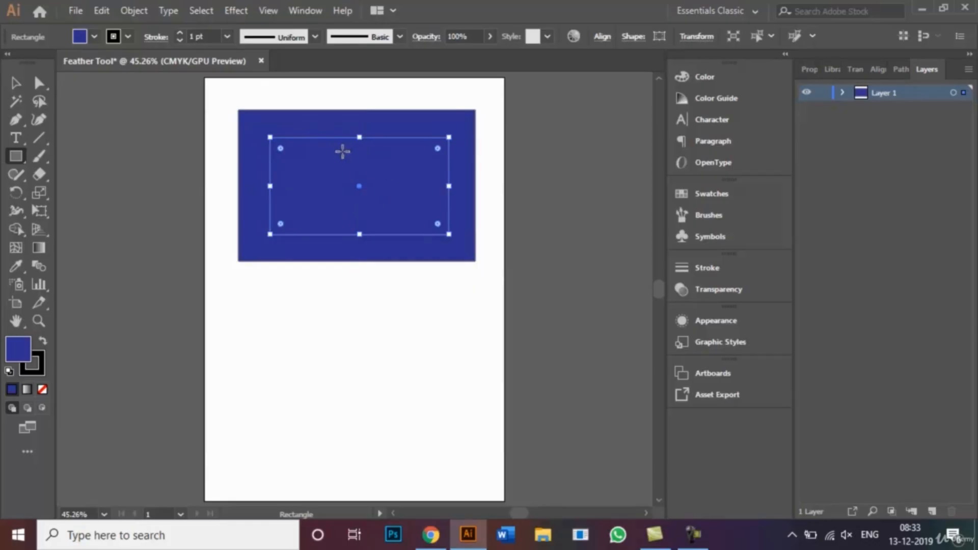
left_click(94, 36)
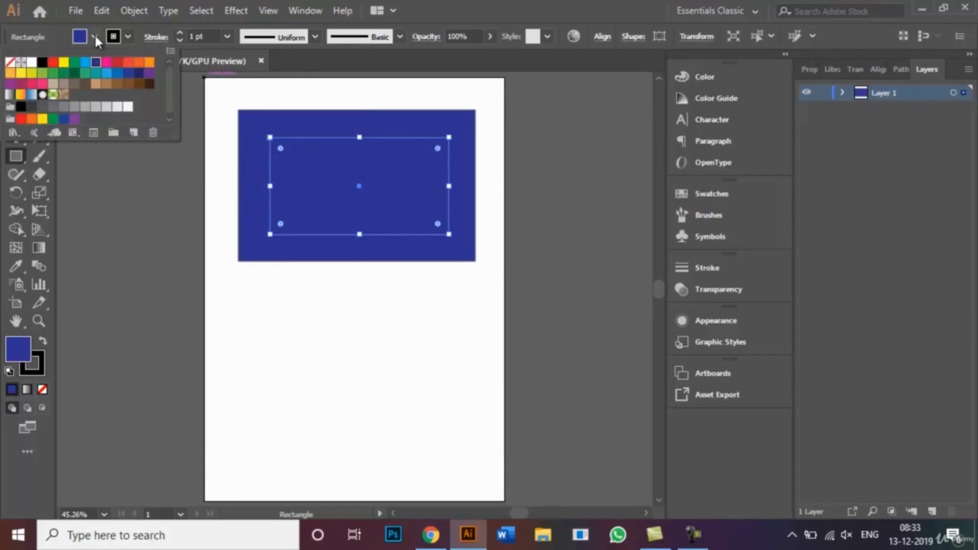
left_click(63, 62)
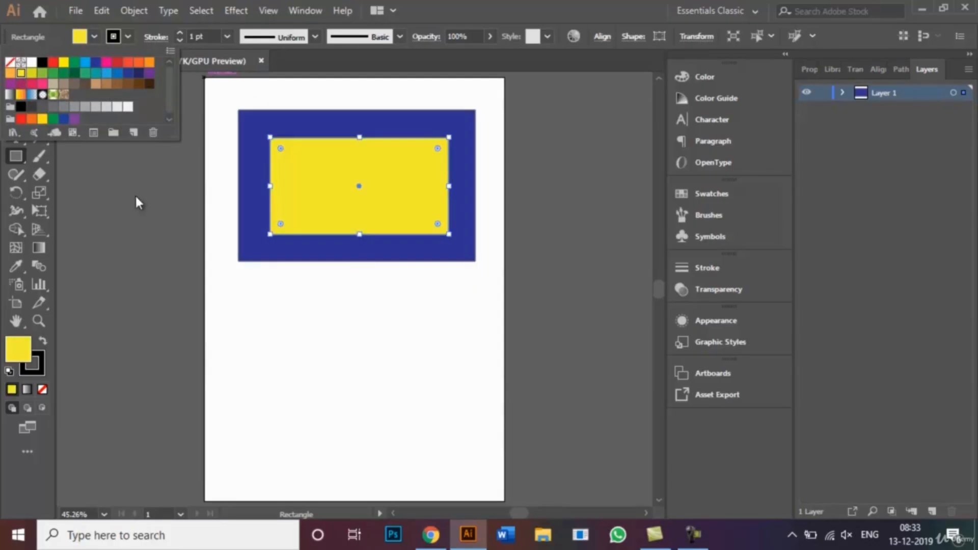
left_click(18, 82)
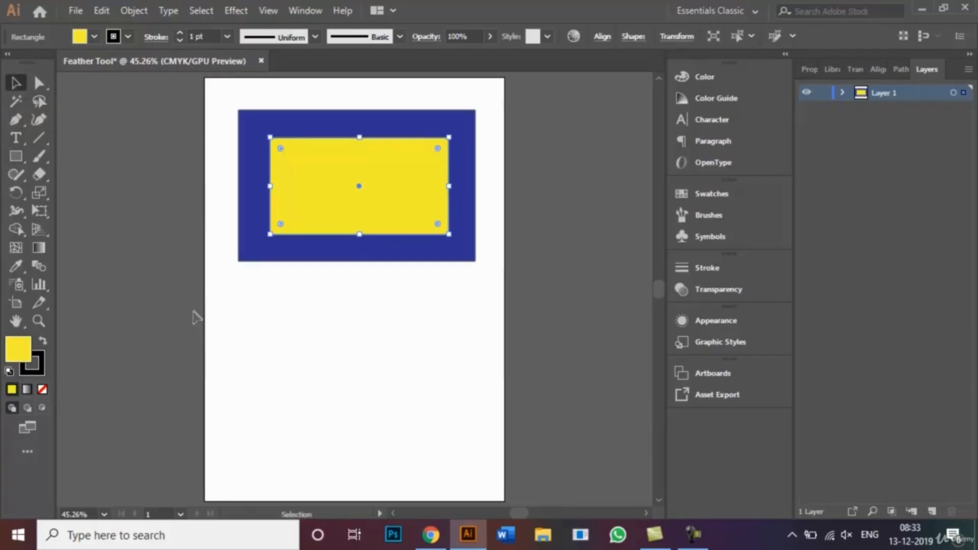
left_click(221, 346)
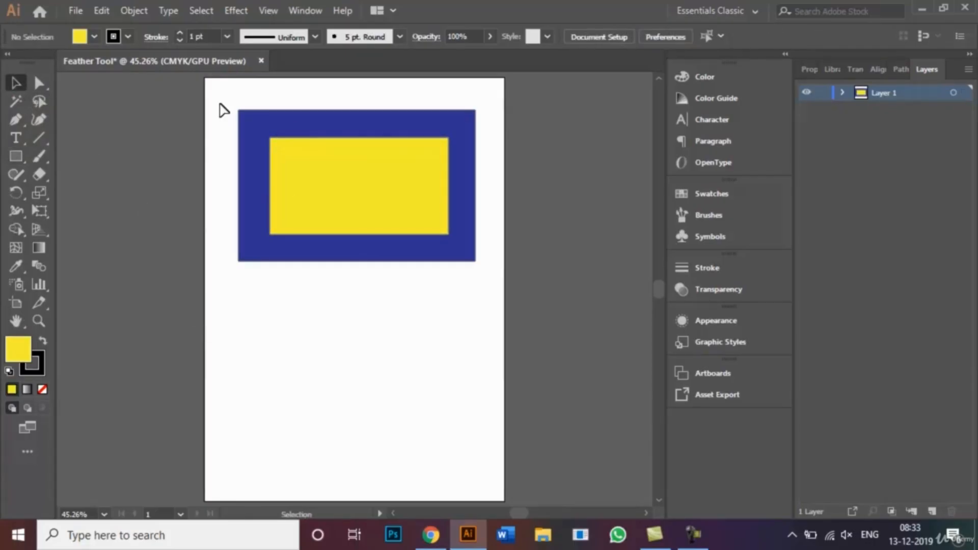
Step: Apply the Feather effect with a 6 mm radius to both the blue and yellow rectangles, with the preview on
left_click_drag(226, 100, 487, 279)
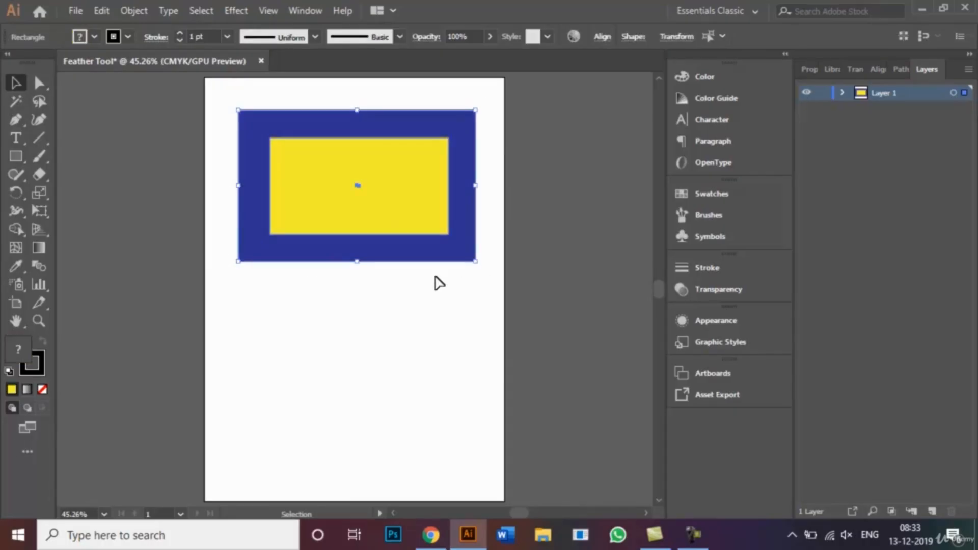
left_click(237, 12)
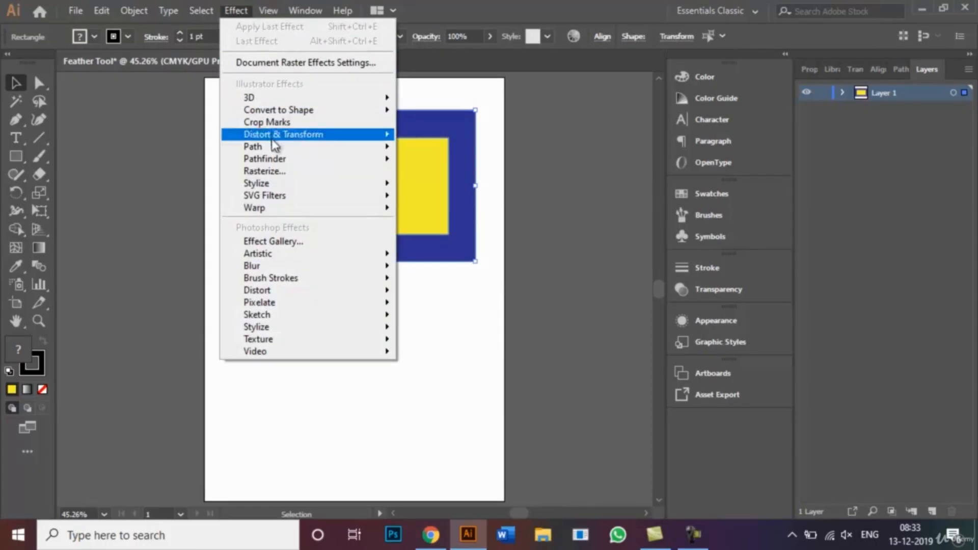
mouse_move(321, 185)
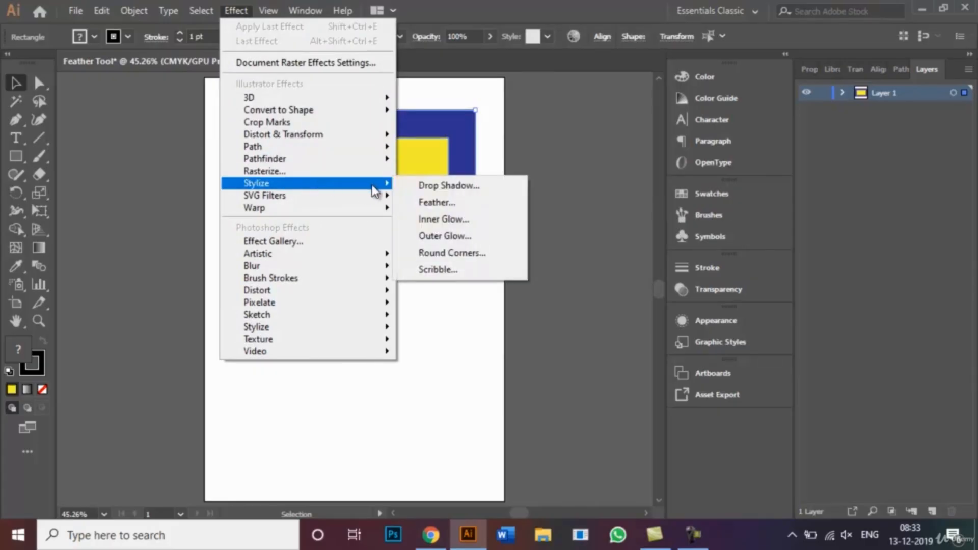
left_click(438, 203)
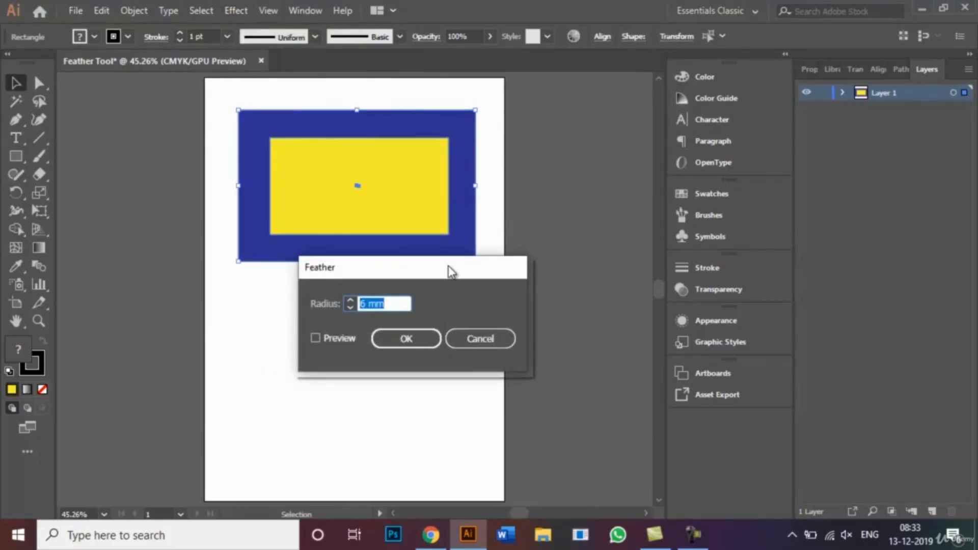
left_click_drag(451, 271, 405, 288)
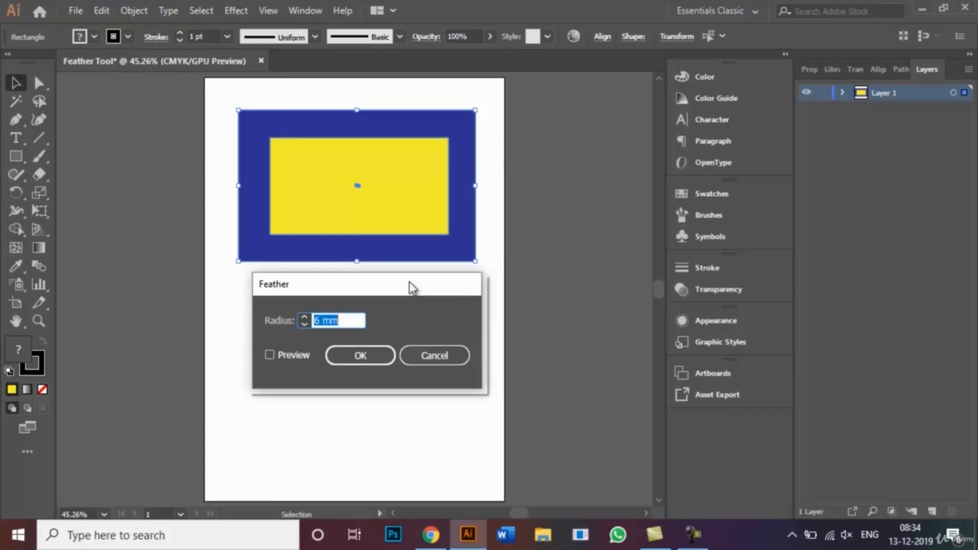
left_click(354, 322)
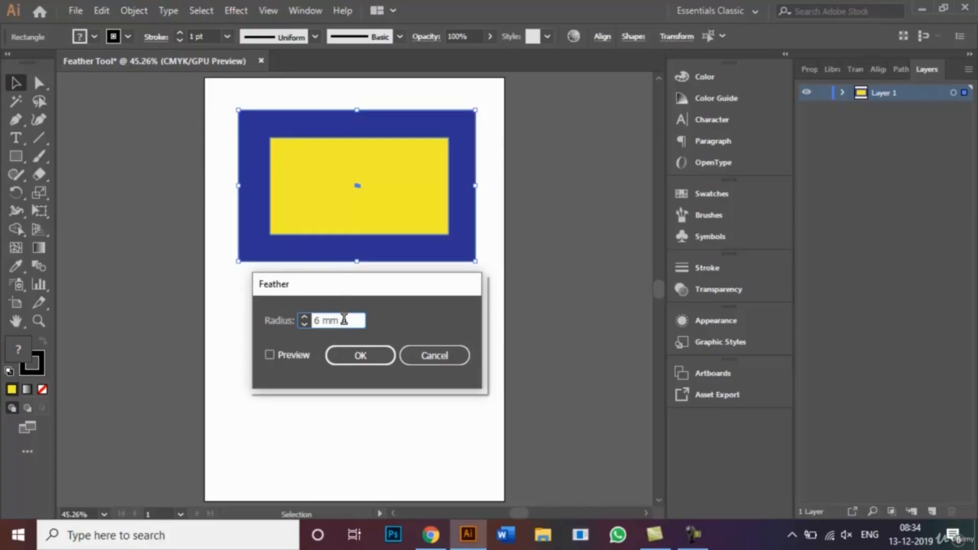
left_click(270, 356)
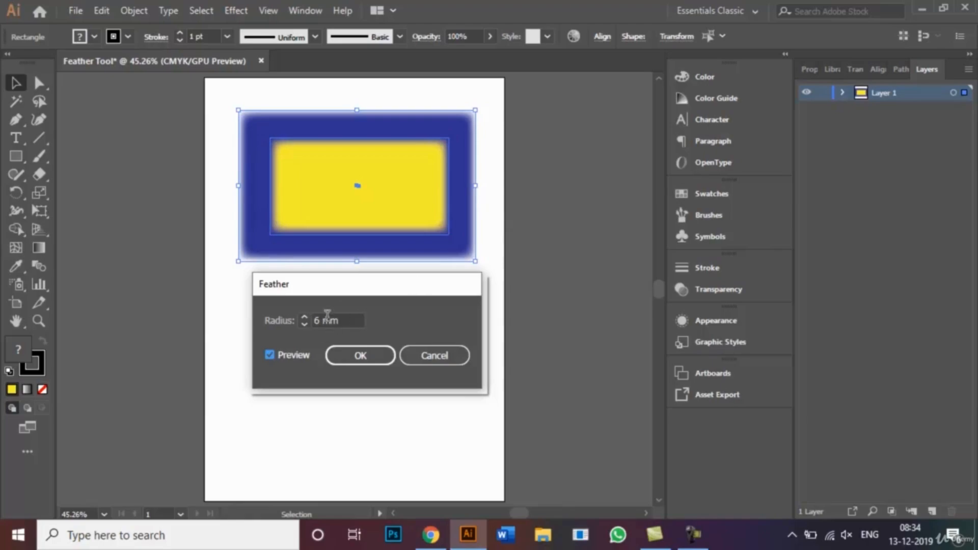
left_click(360, 358)
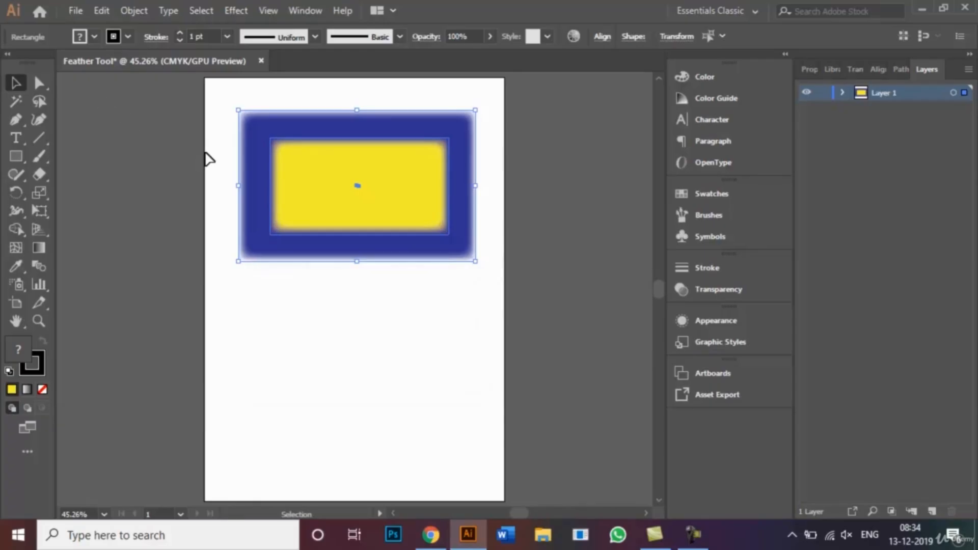
left_click(208, 159)
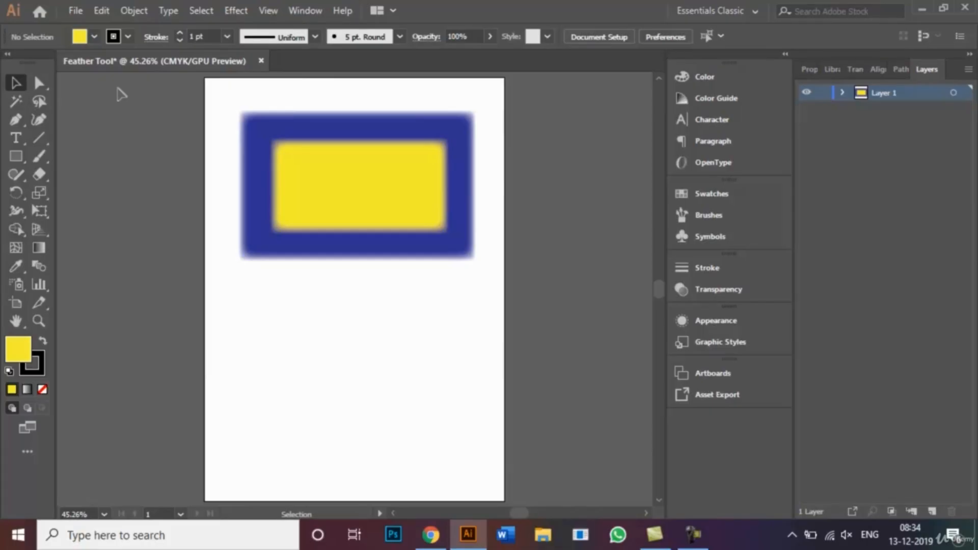
Step: Open Buddha.jpg from the Desktop folder Graphic Designing Course > Photos for Wix portfolio and fit its artboard in the window
left_click(74, 11)
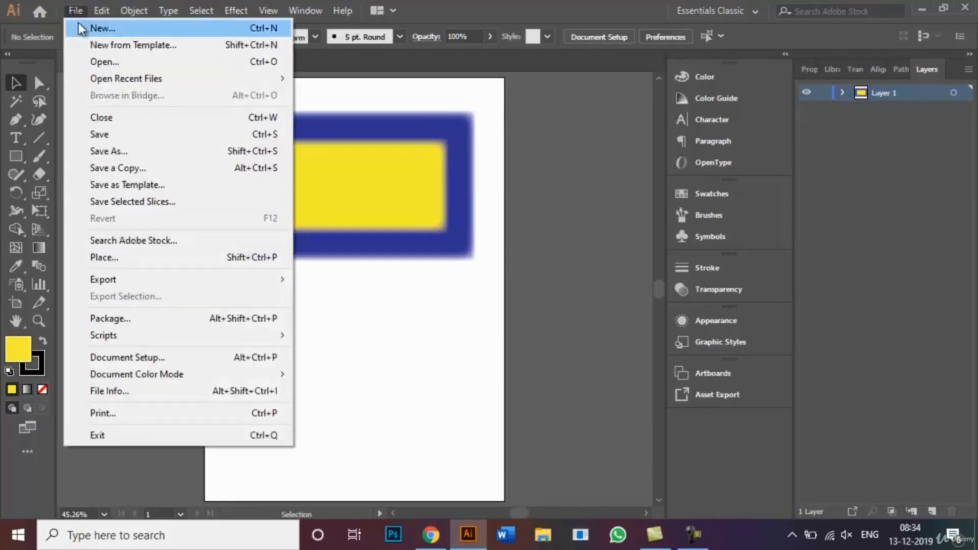
left_click(123, 63)
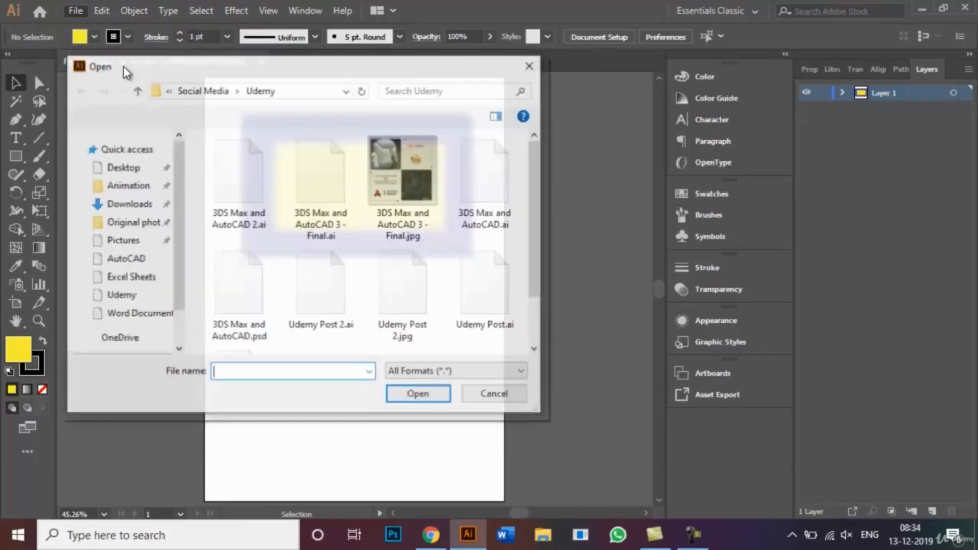
left_click_drag(176, 253, 180, 157)
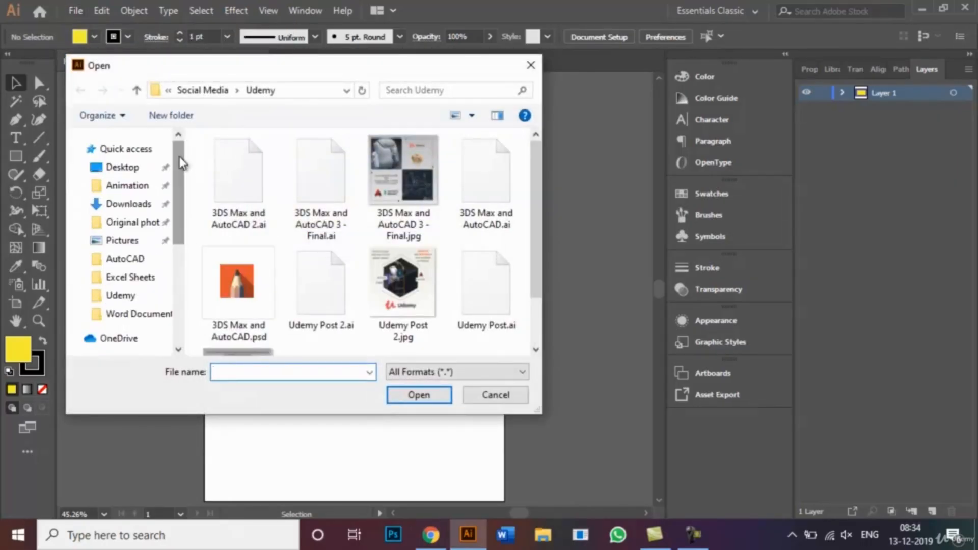
left_click(126, 169)
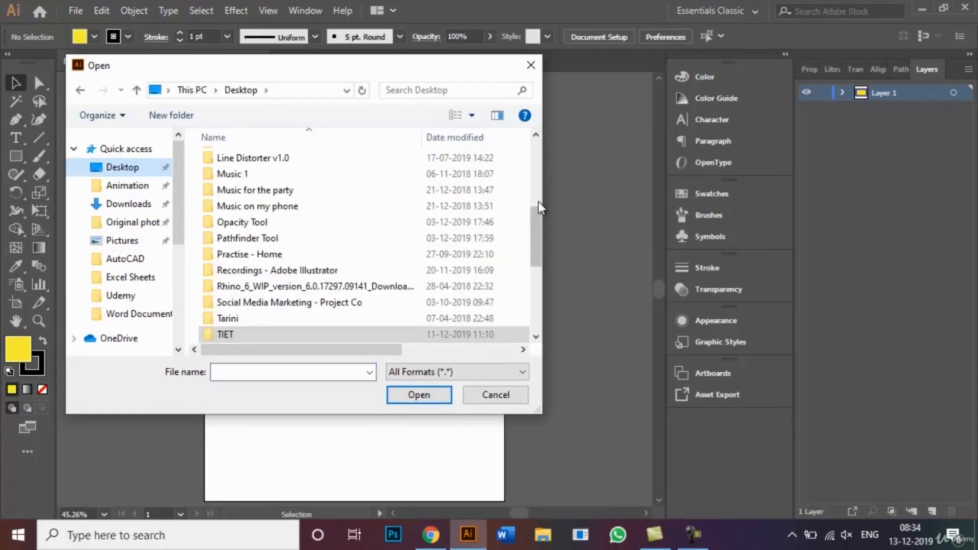
left_click_drag(534, 216, 530, 155)
left_click(326, 270)
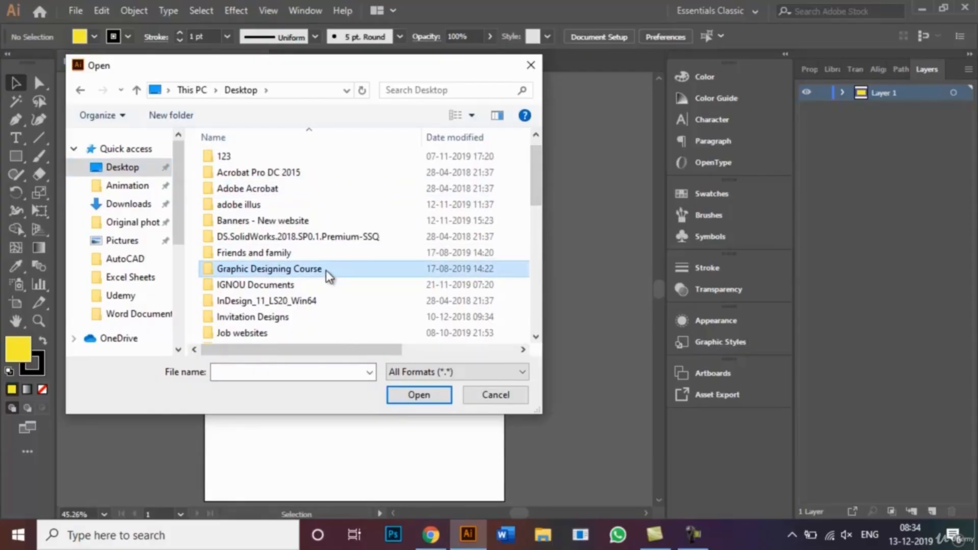
double_click(326, 270)
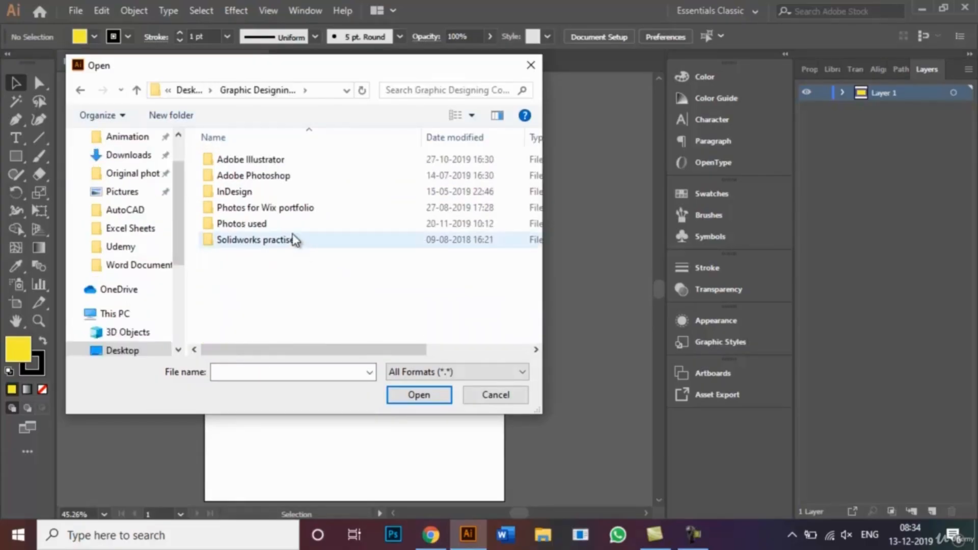
left_click(280, 213)
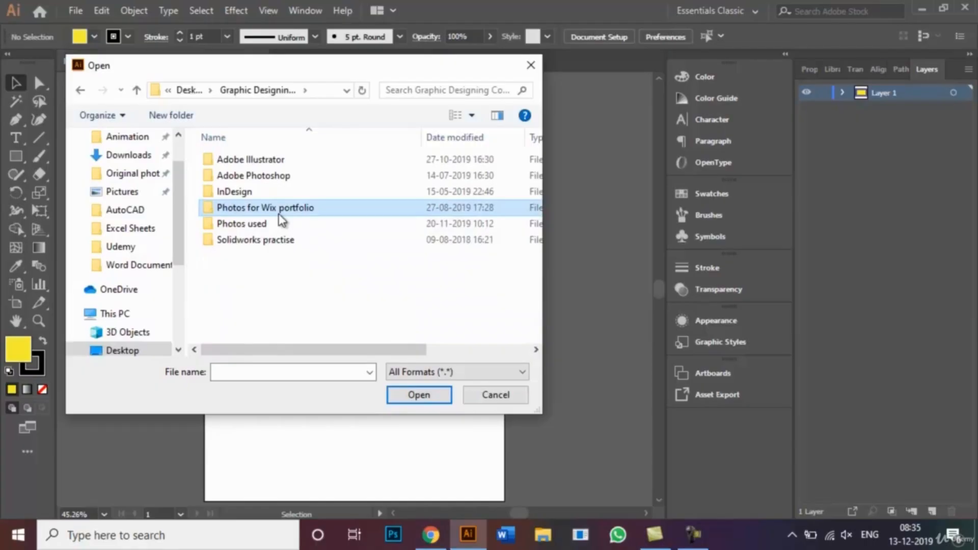
double_click(279, 214)
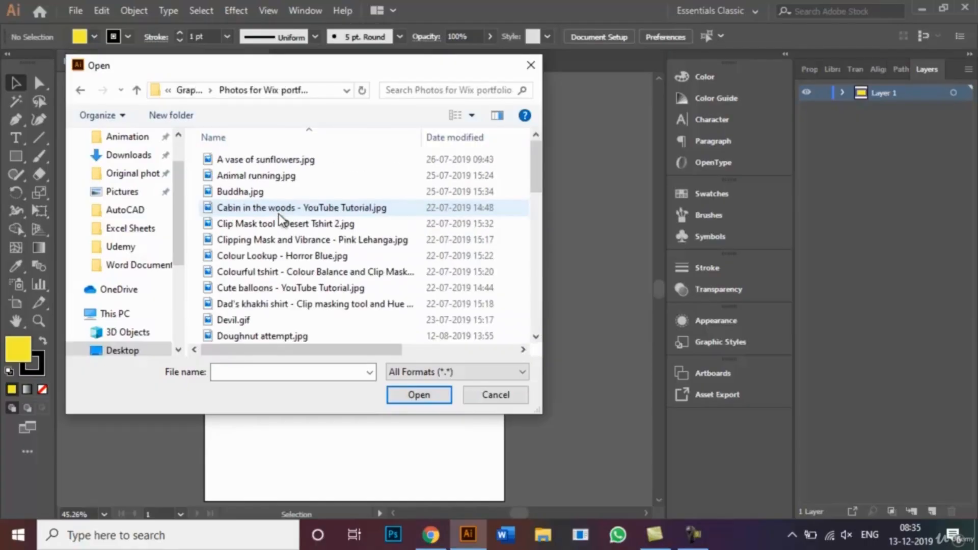
left_click(301, 194)
left_click(420, 396)
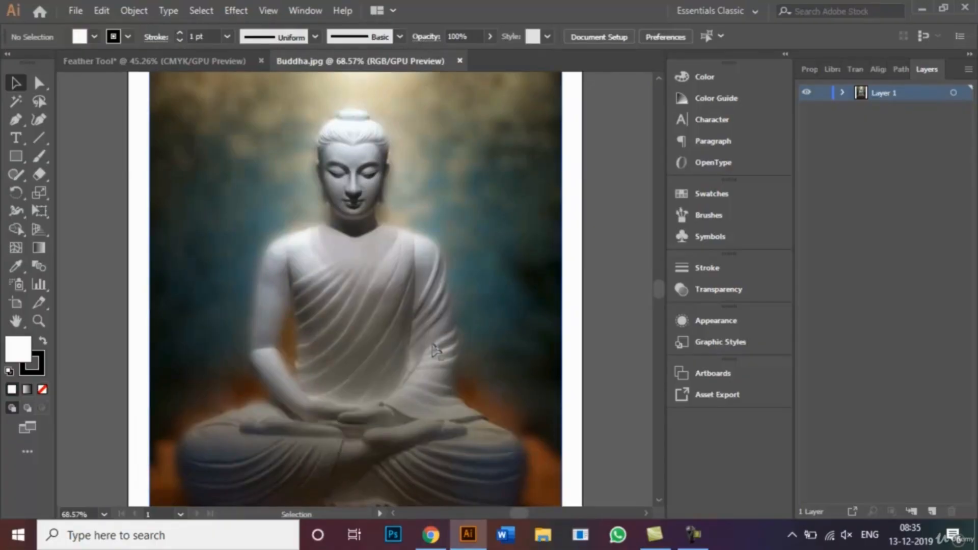
key("ctrl+0")
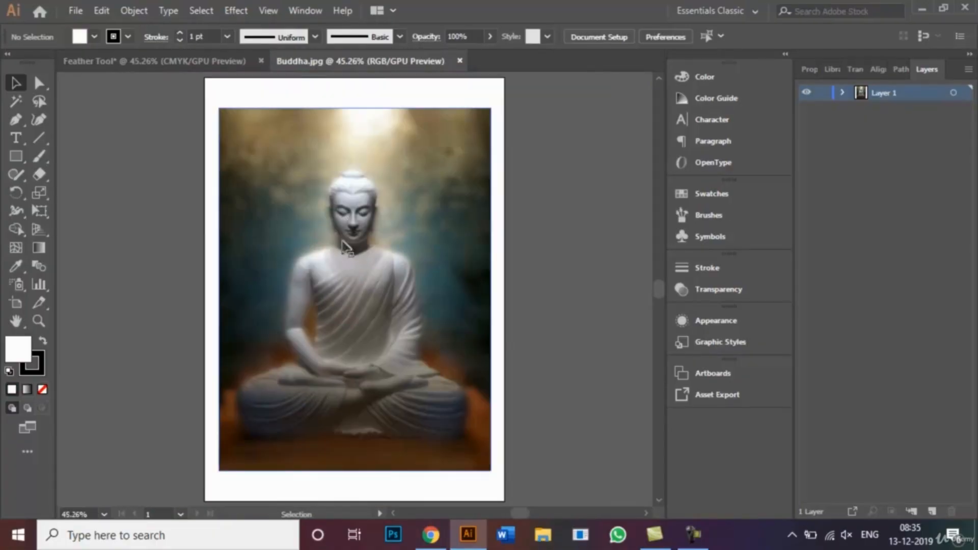
Step: Bring the Buddha photo into the Feather Tool document and shrink it proportionally to fit centred below the blue and yellow rectangles
left_click_drag(356, 279, 218, 66)
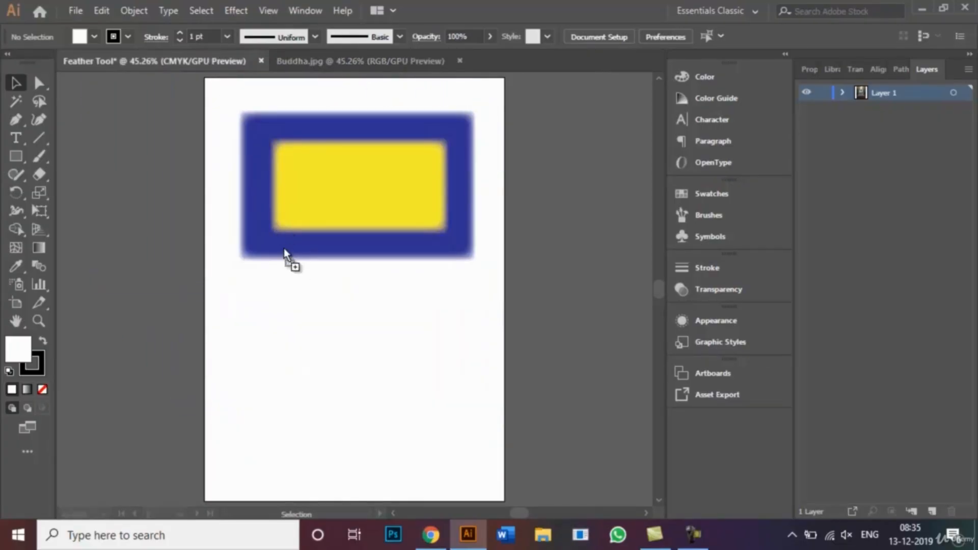
left_click_drag(335, 358, 349, 316)
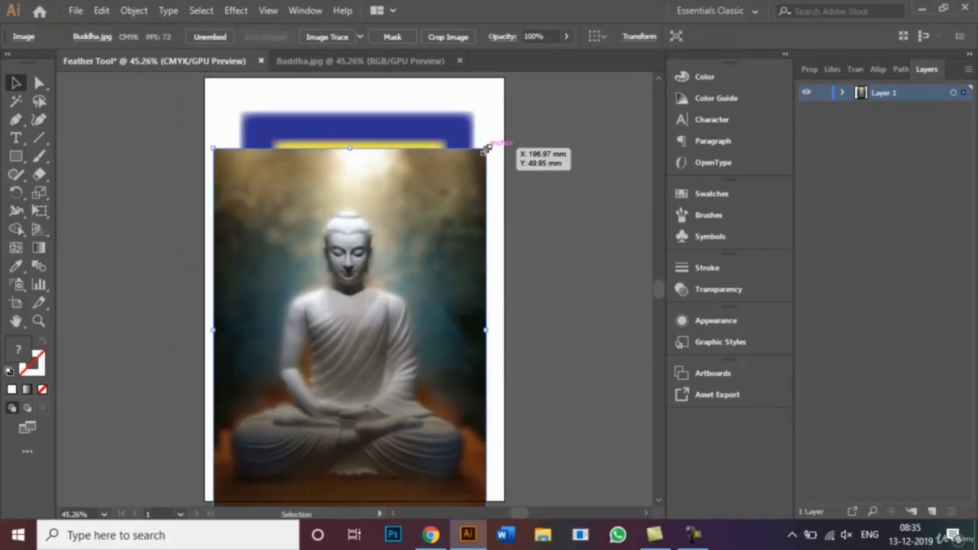
key("shift")
left_click_drag(487, 147, 442, 209)
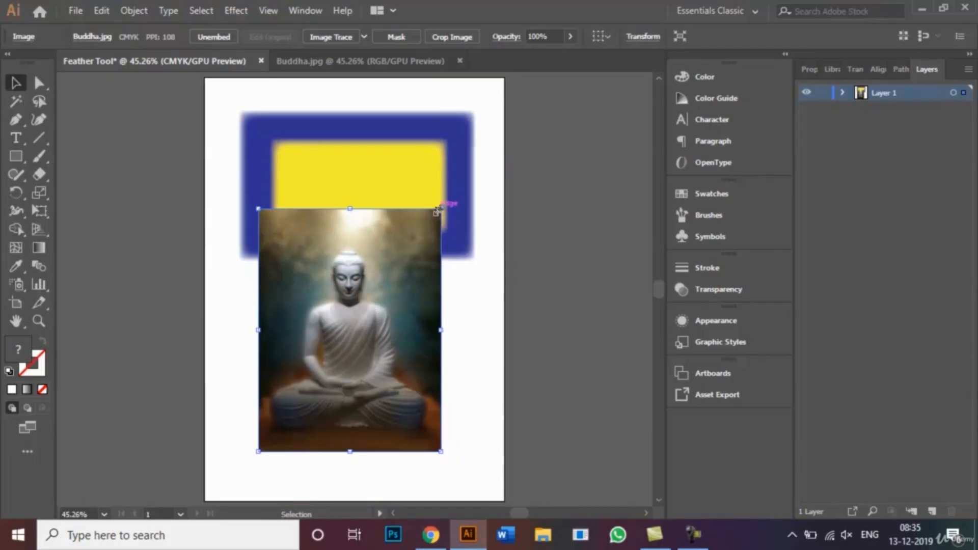
left_click_drag(441, 451, 421, 424)
left_click_drag(349, 360, 349, 396)
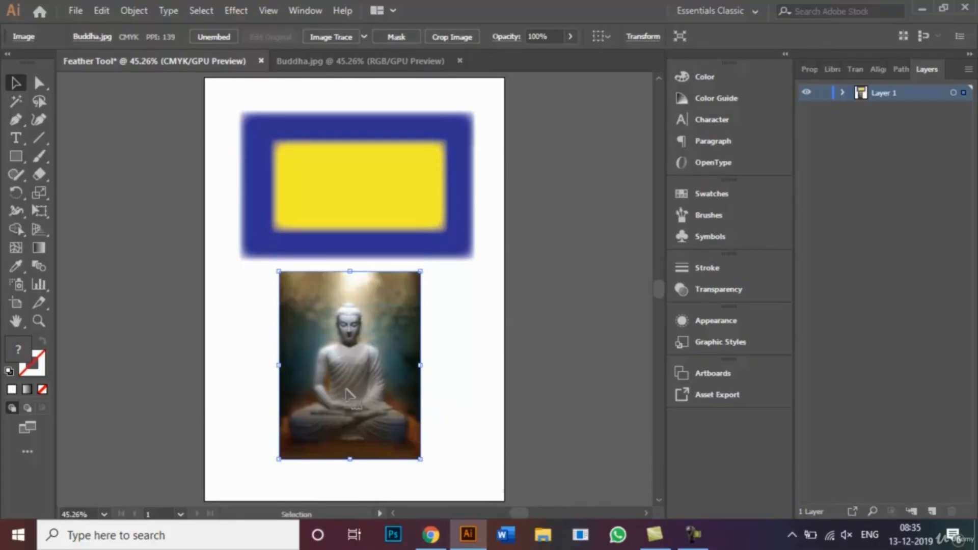
left_click(455, 383)
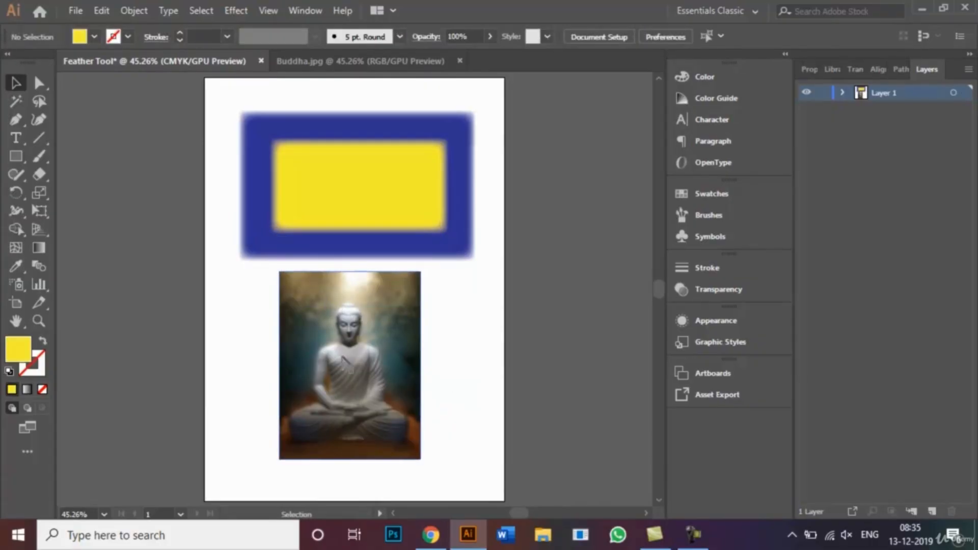
Step: Apply the Feather effect with a 3 mm radius and preview on to the Buddha photo, and close the Buddha.jpg document
left_click(379, 310)
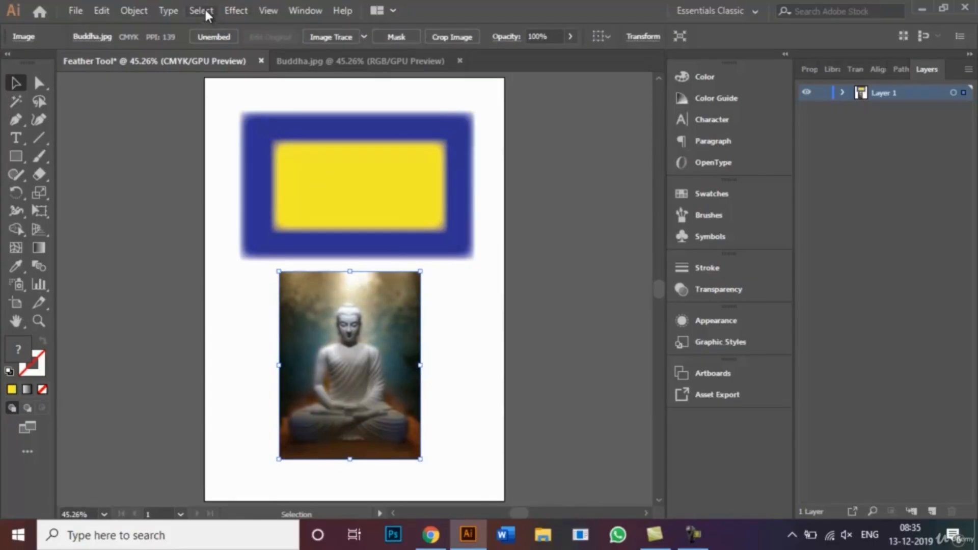
left_click(235, 10)
mouse_move(323, 183)
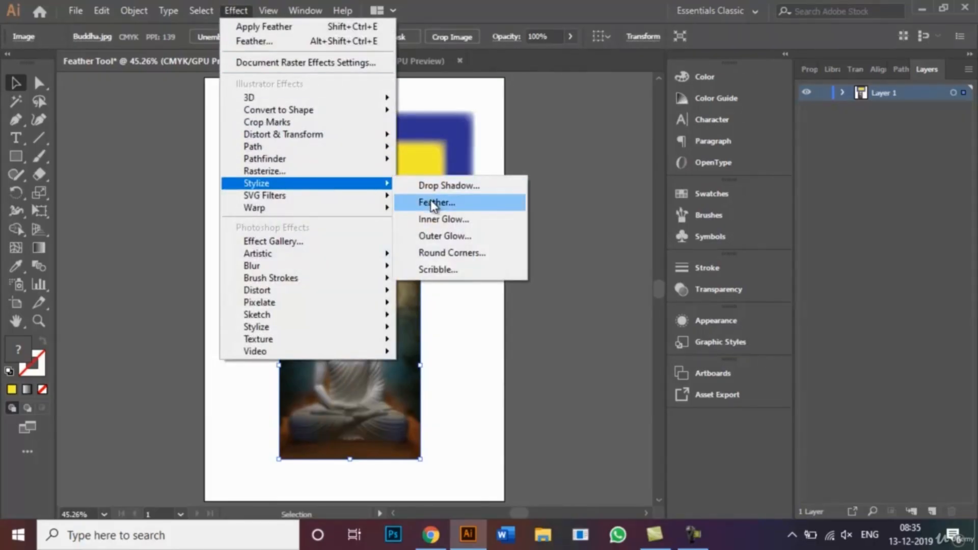
left_click(430, 202)
left_click_drag(416, 284, 600, 183)
left_click(504, 220)
key("BackSpace")
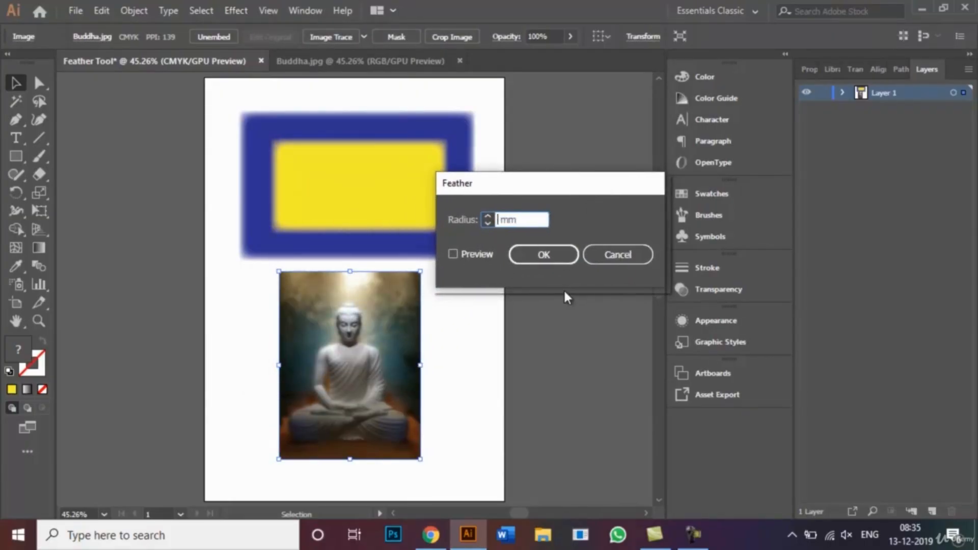
type("3")
left_click(453, 253)
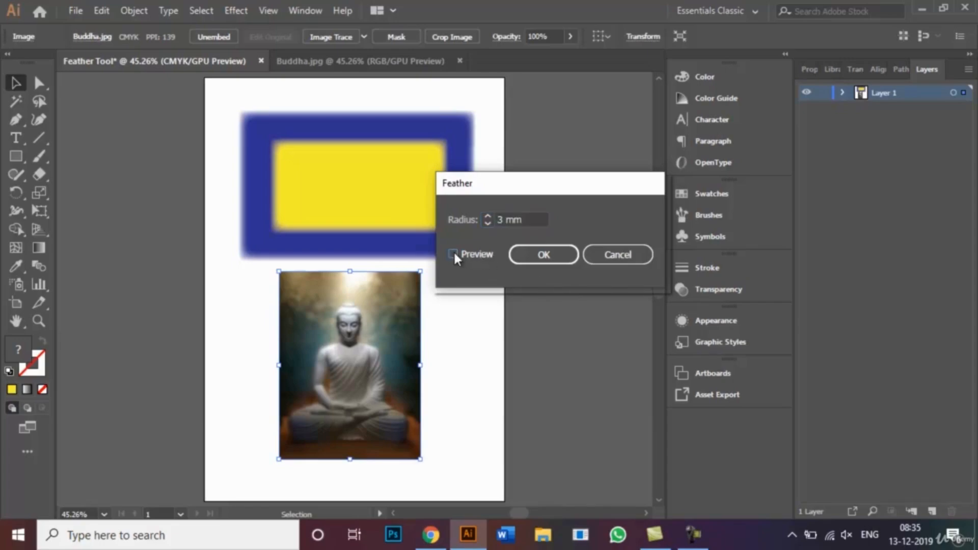
left_click(454, 254)
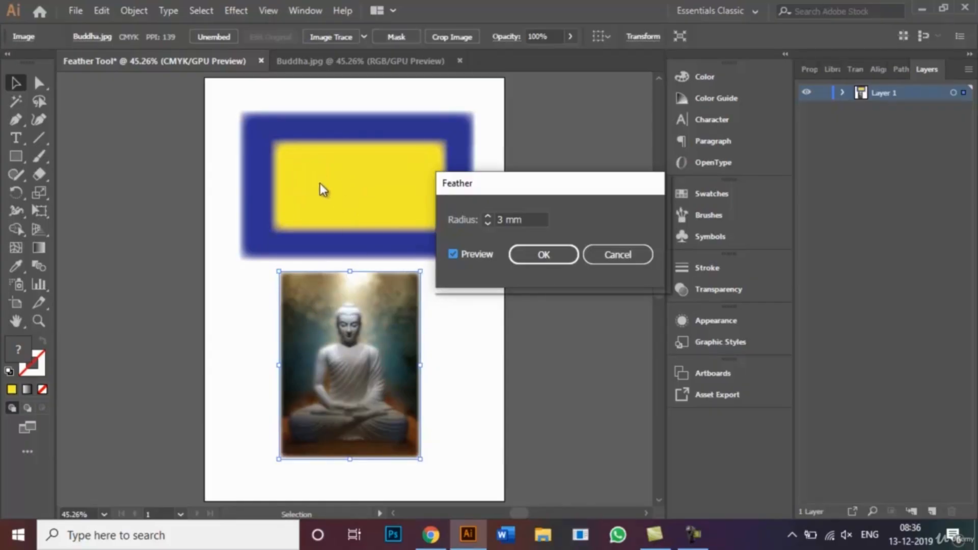
left_click(528, 256)
left_click(470, 312)
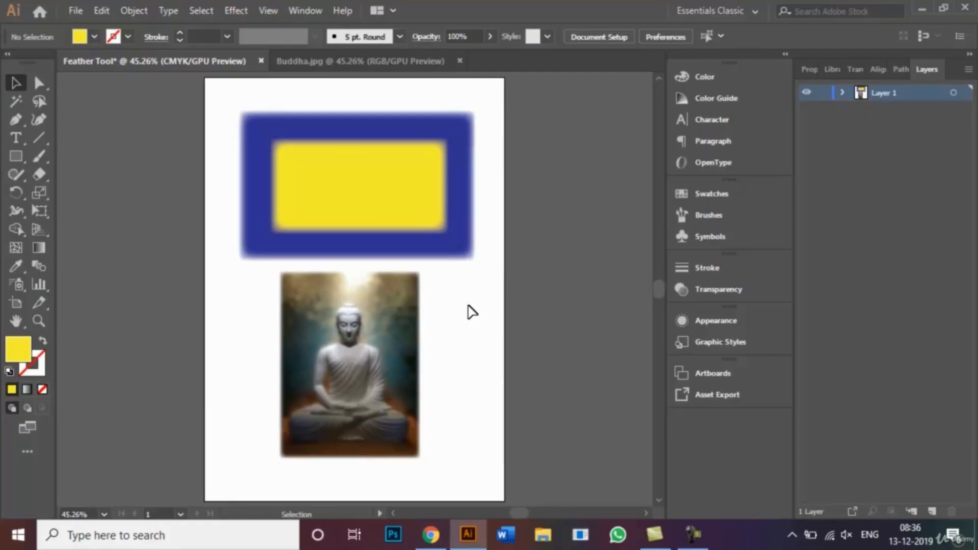
left_click(458, 61)
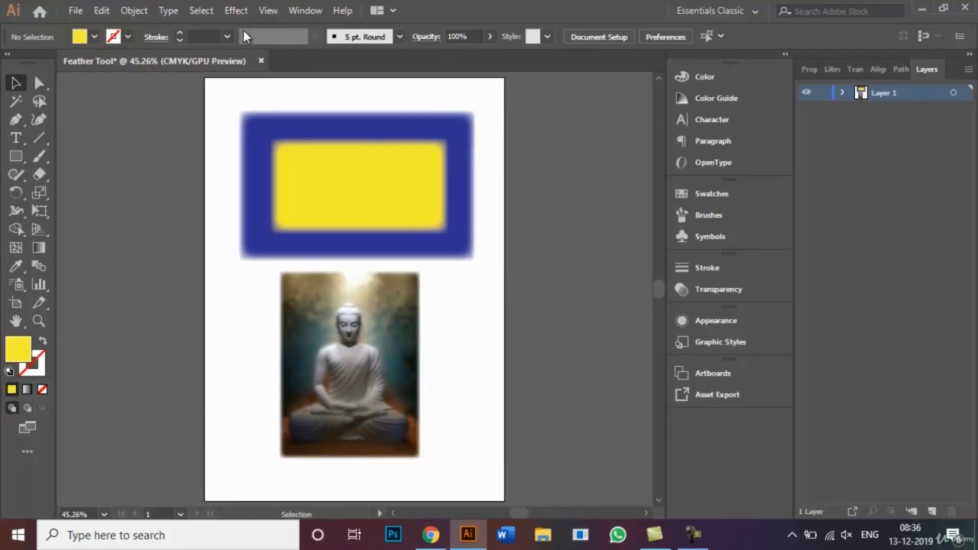
Step: Look at the Save As settings for Feather Tool.ai in Adobe Illustrator format and leave without saving
left_click(76, 11)
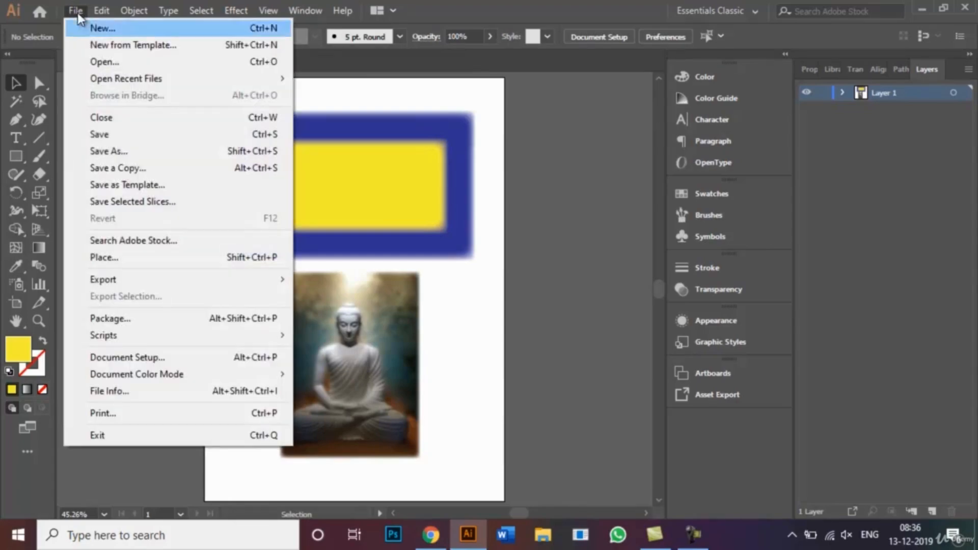
left_click(145, 152)
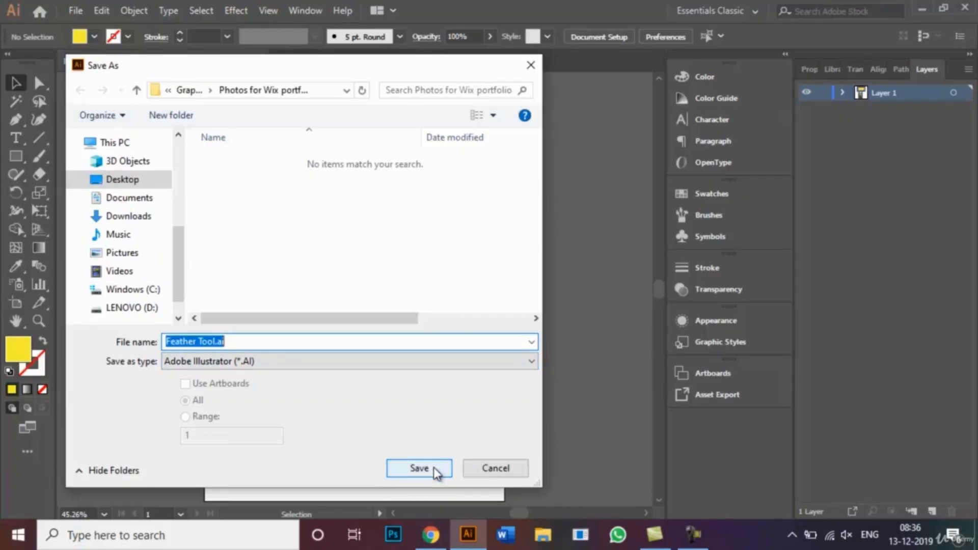
left_click(496, 467)
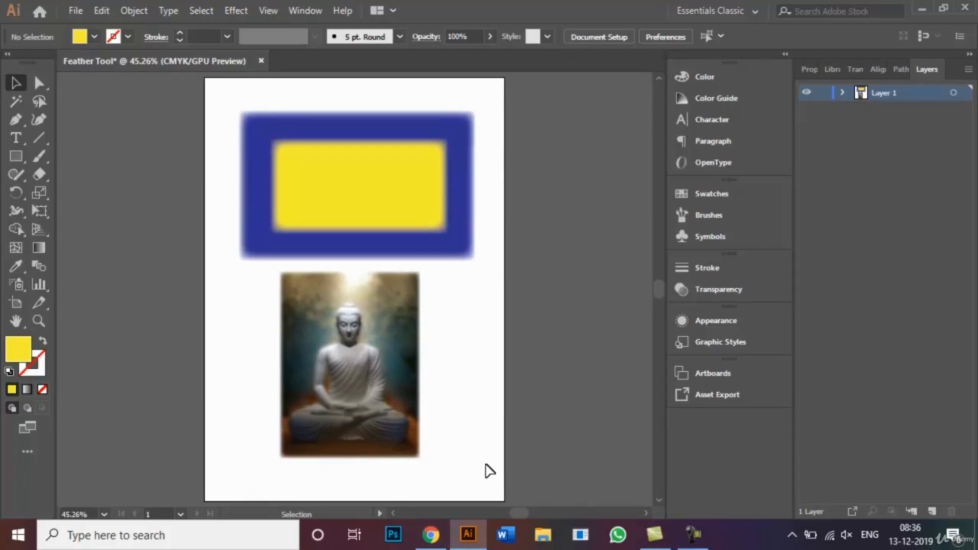
Step: Look at the Export As file formats, keeping JPEG for Feather Tool.jpg, and leave without exporting
left_click(79, 8)
mouse_move(200, 276)
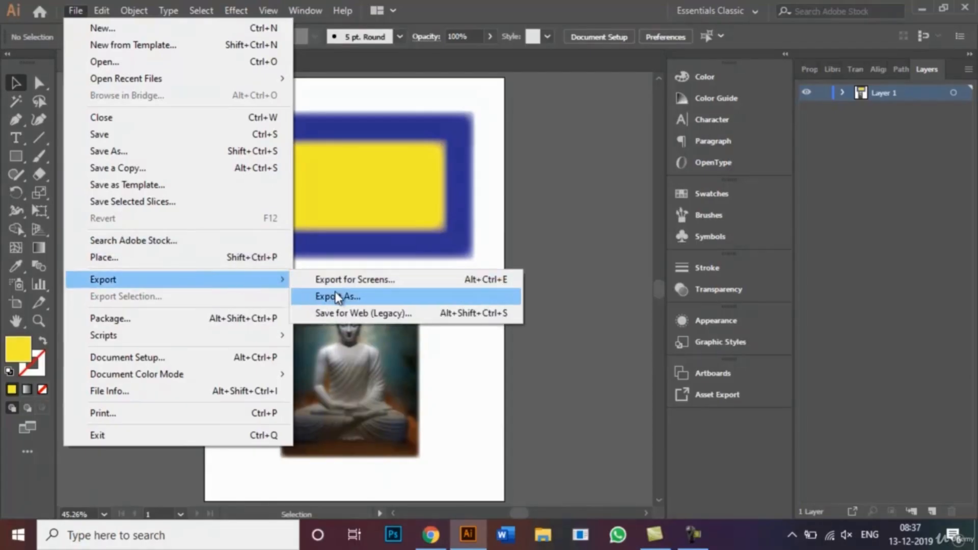
left_click(337, 297)
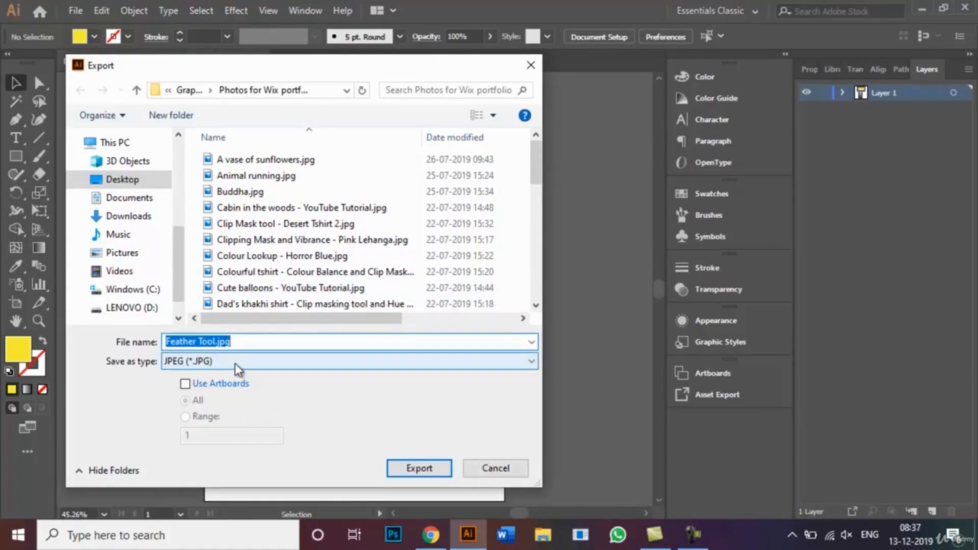
left_click(289, 362)
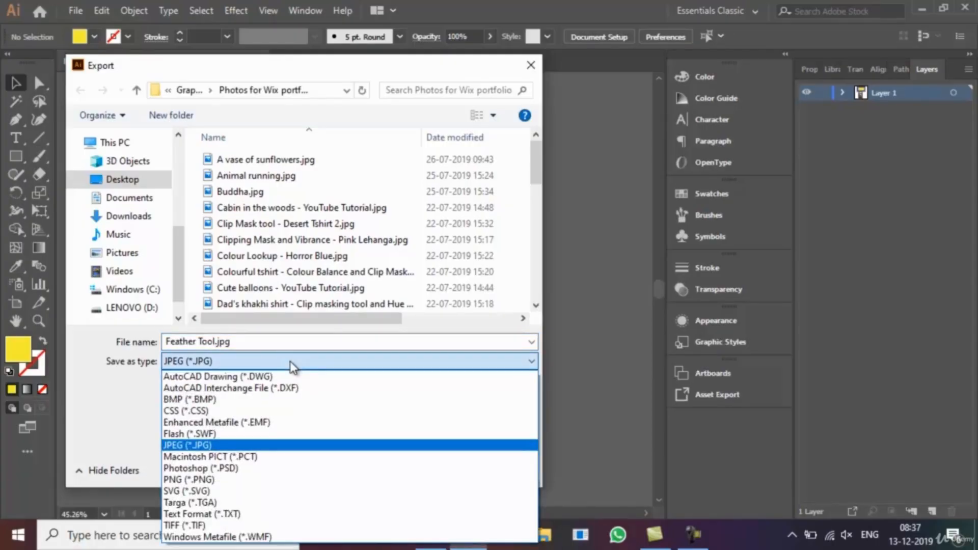
left_click(284, 447)
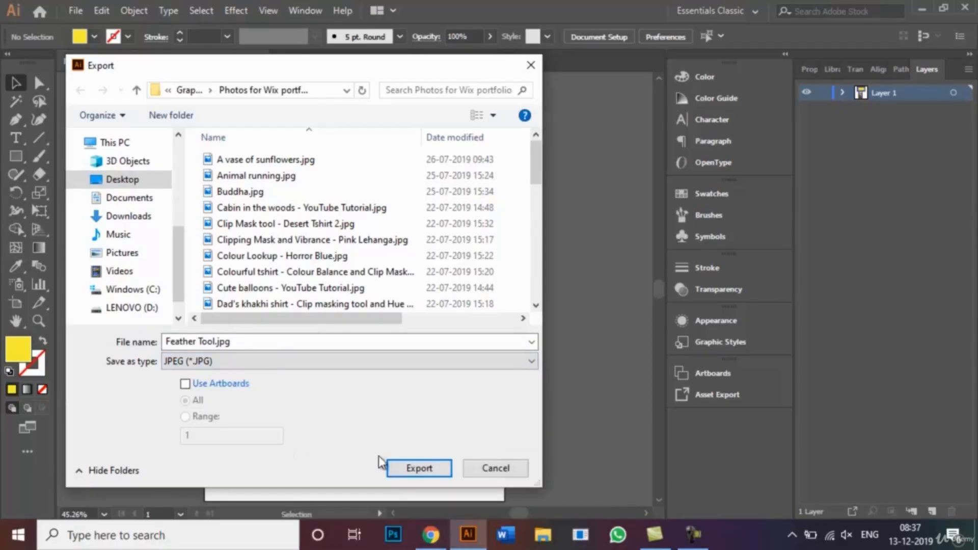
left_click(493, 468)
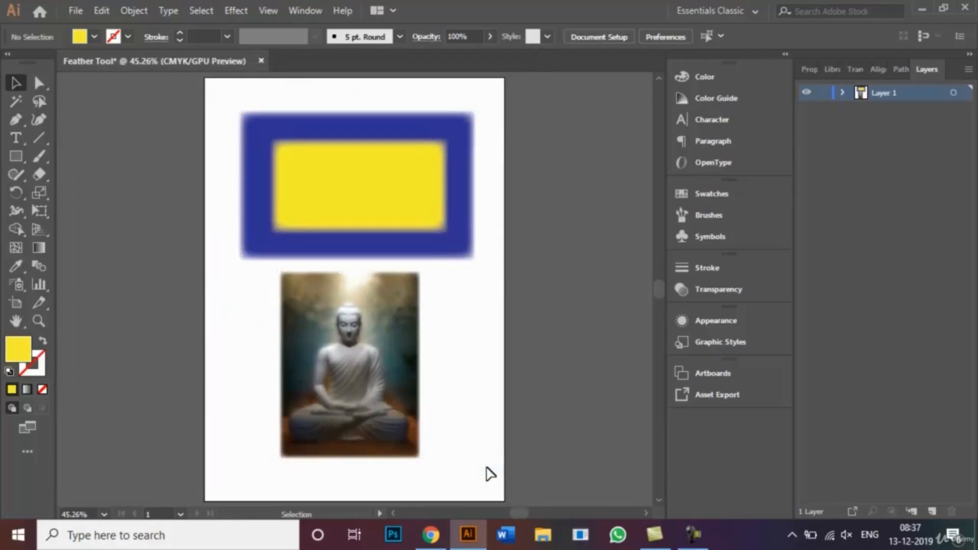